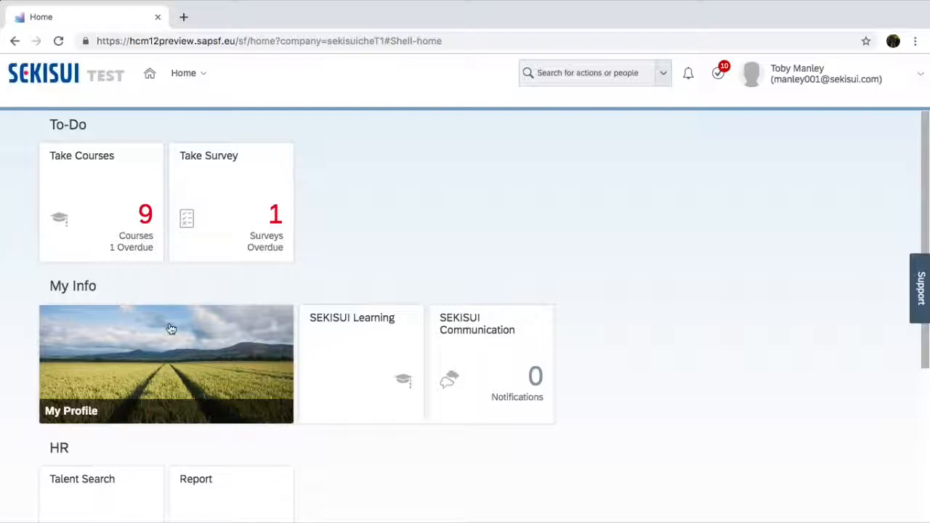
- Open Learning Management and start adding a new questionnaire survey
scroll(170, 329, down, 3)
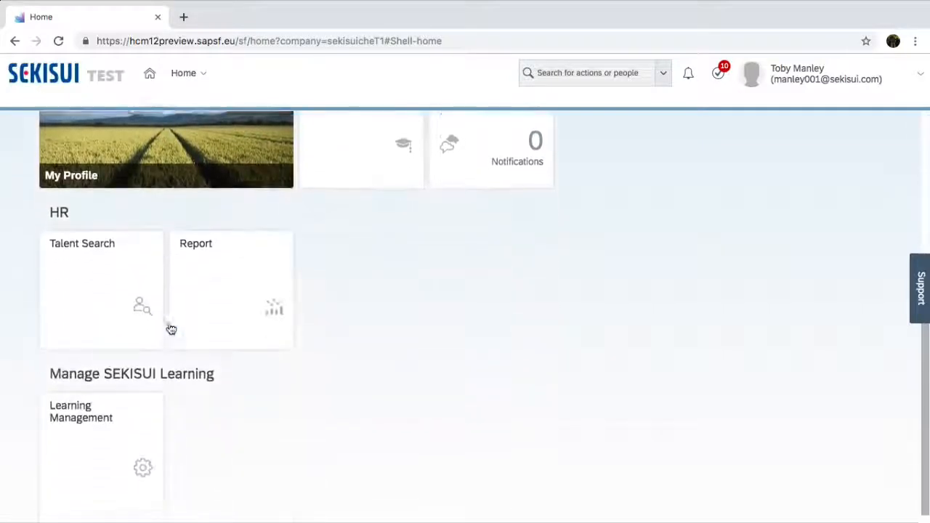
click(104, 424)
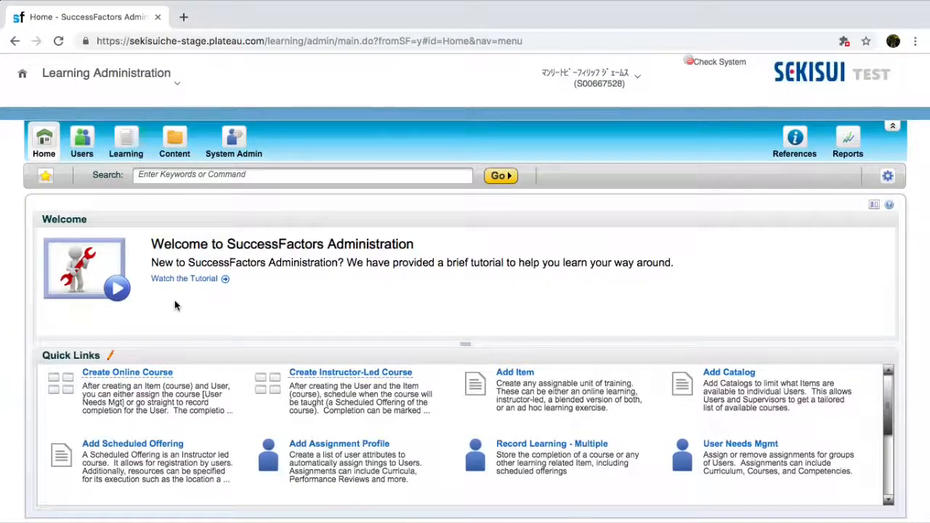
click(121, 146)
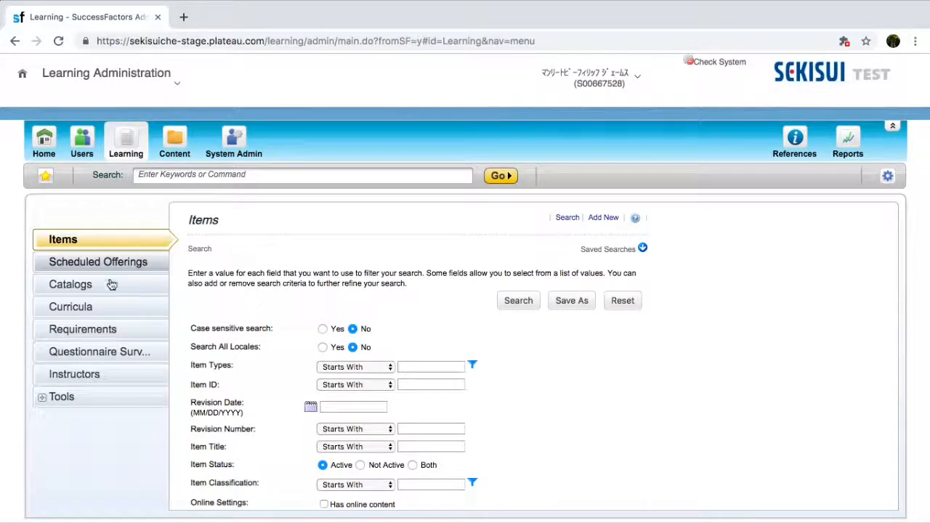
click(97, 356)
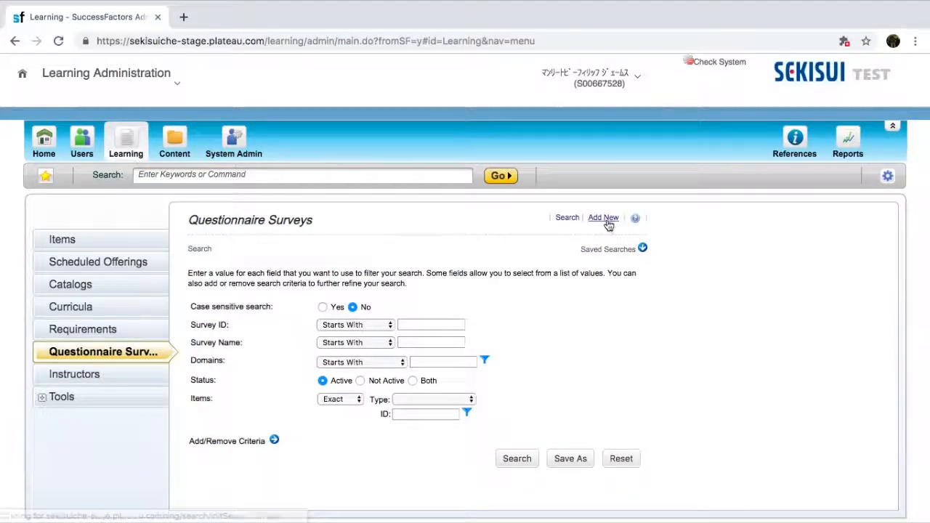
click(604, 217)
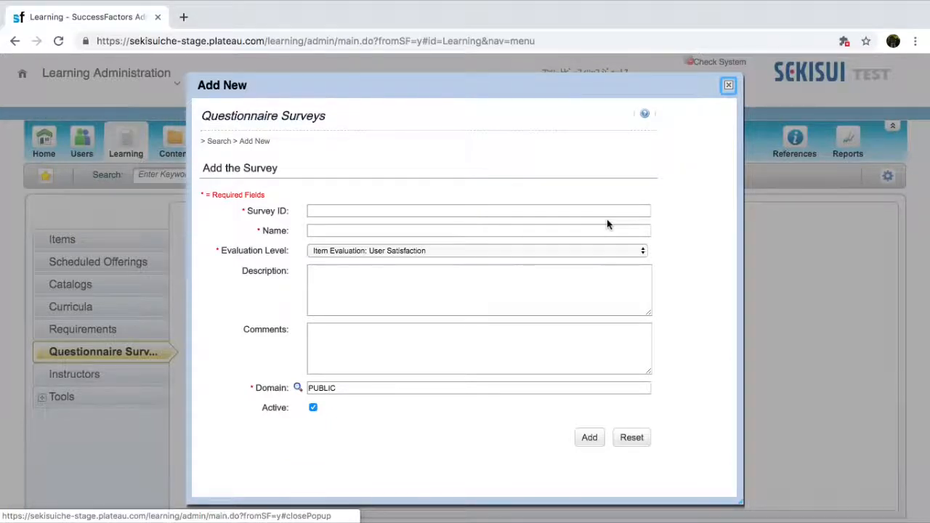
- Enter EXAMPLEQUESTIONNAIRE1 as the new survey's ID
click(386, 211)
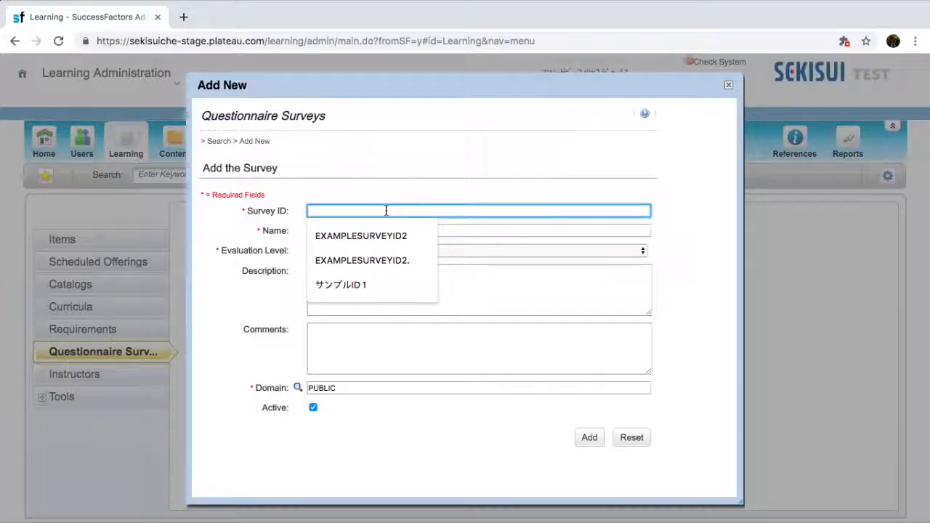
text(EXAM)
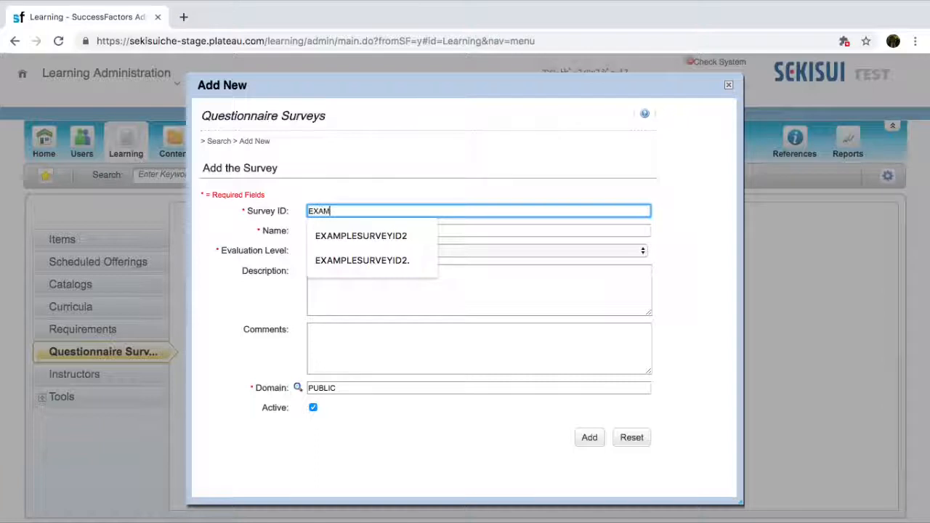
text(PLEQUE)
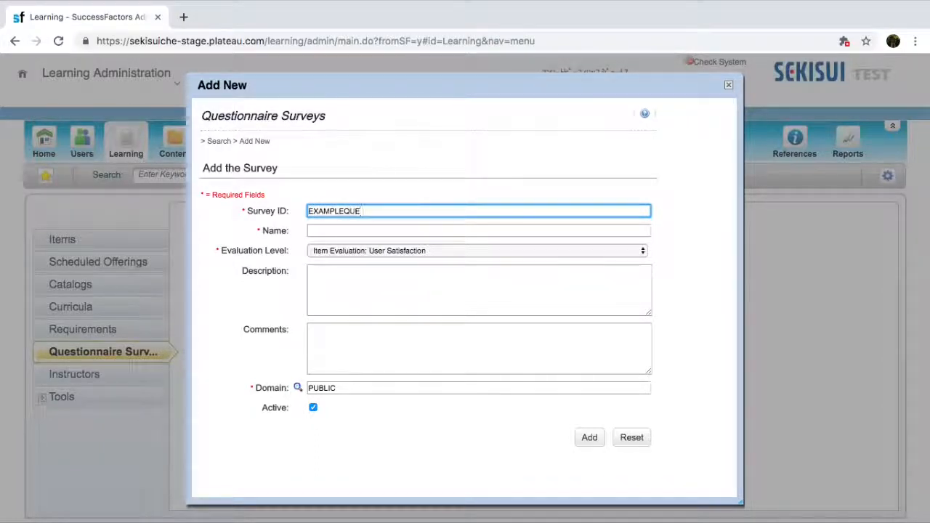
text(STIONNAI)
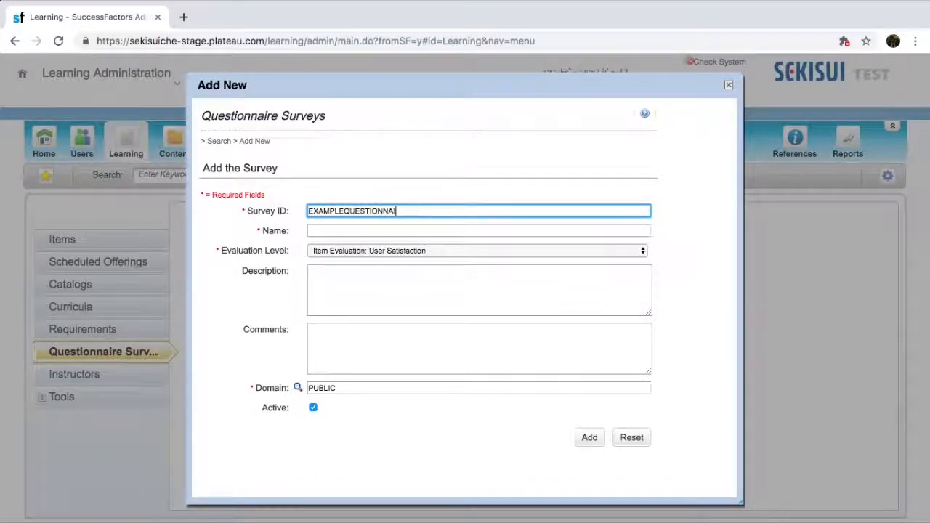
text(RE1)
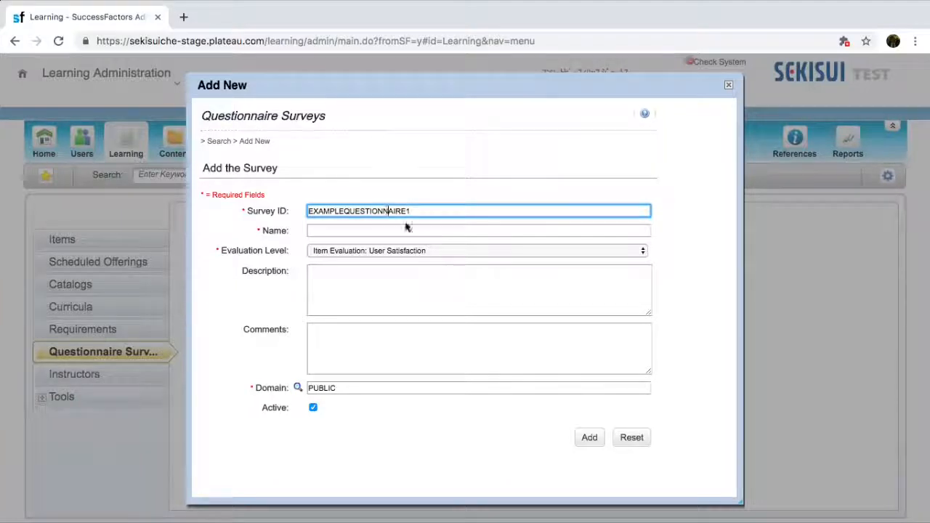
- Name the survey "EXAMPLE QUESTIONNAIRE" and choose Item Evaluation: User Satisfaction as its evaluation level
click(334, 231)
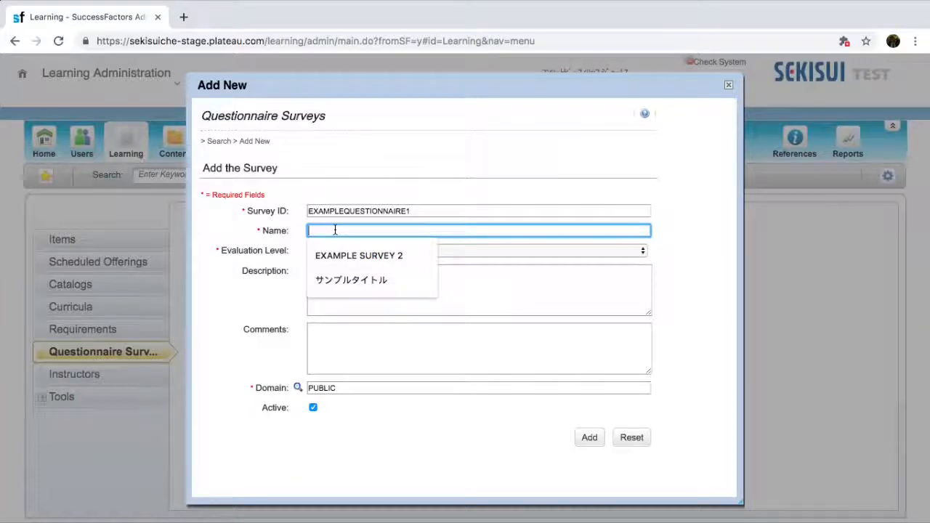
text(EXAM)
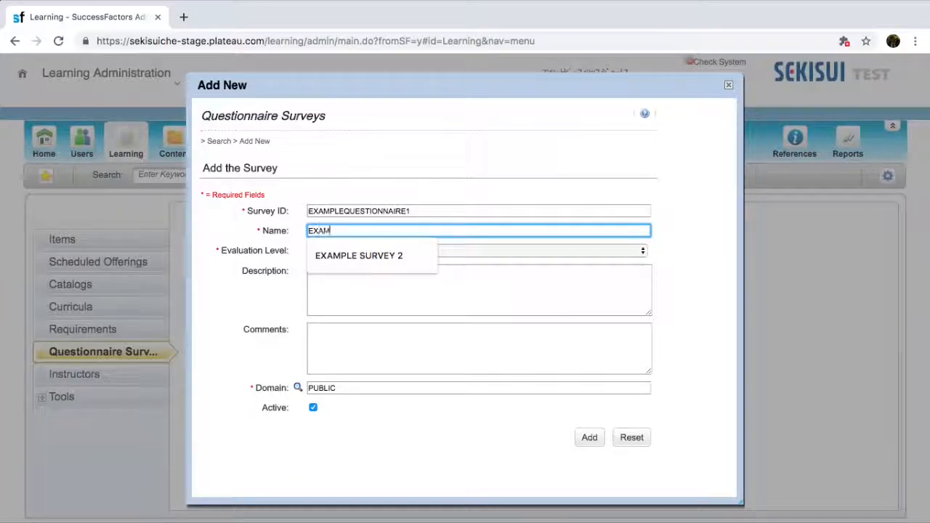
text(PLE QUEST)
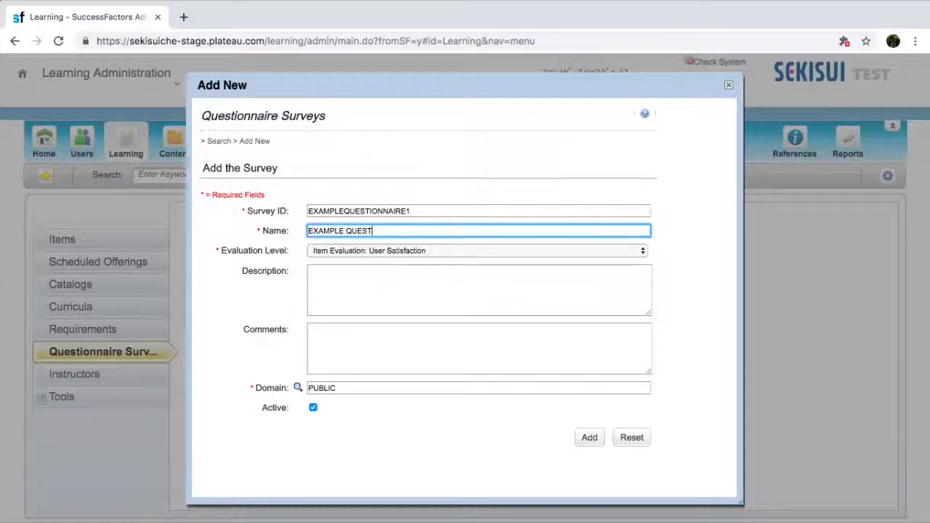
text(IONN)
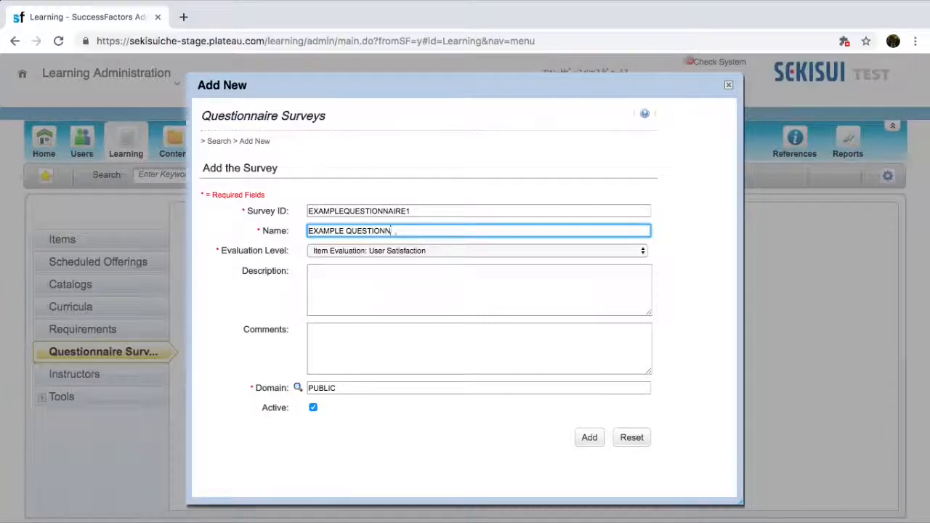
text(AIRE)
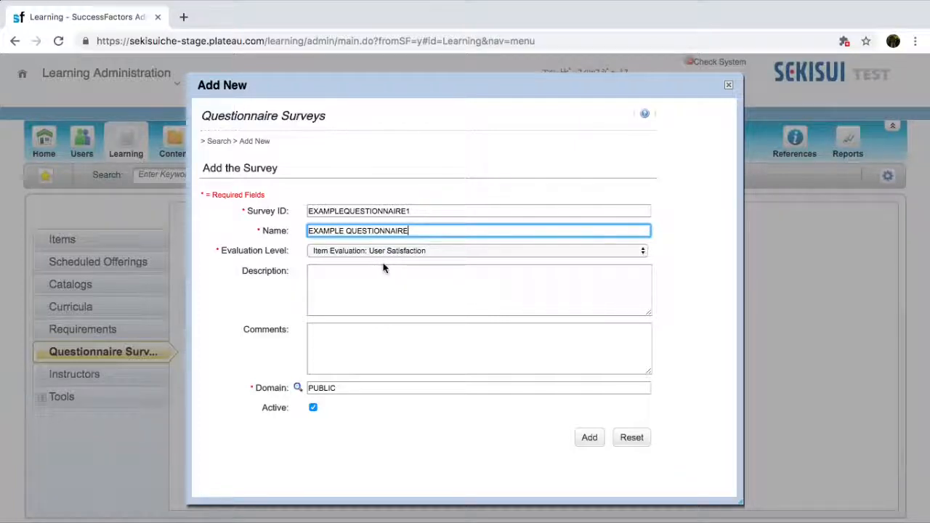
click(409, 251)
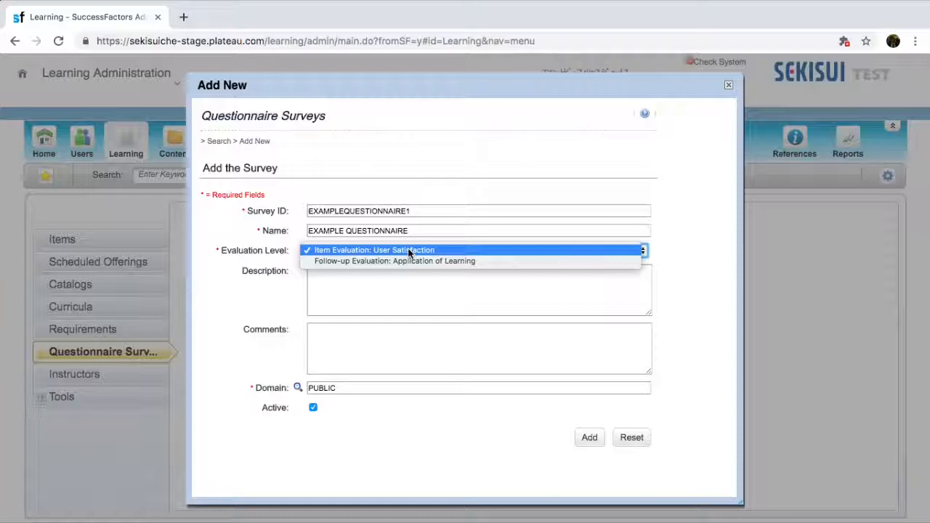
click(407, 249)
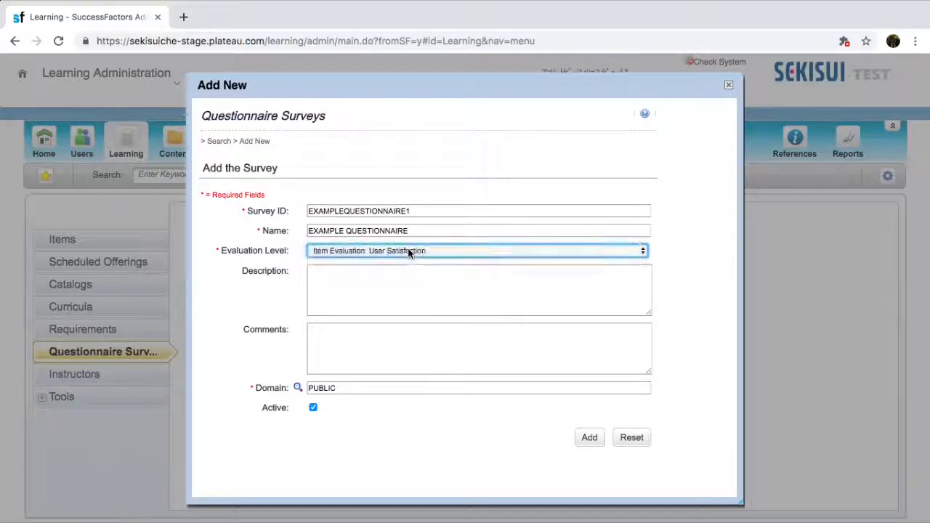
- Look up and assign the domain ALL to the survey, and add the survey
click(382, 285)
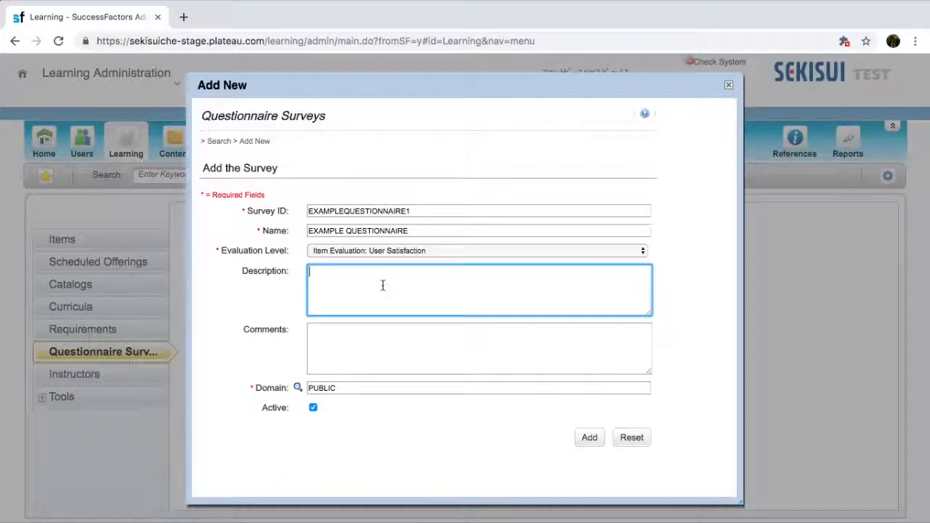
click(297, 391)
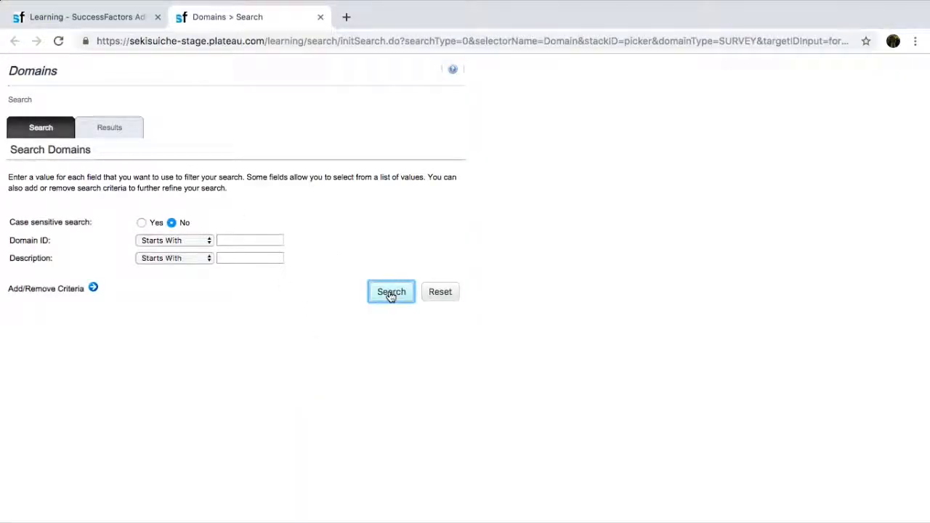
click(391, 293)
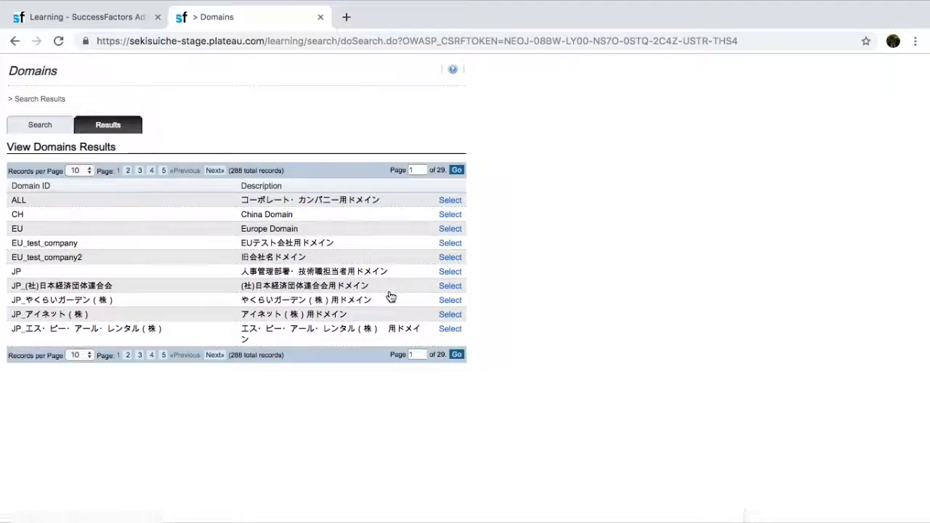
click(448, 201)
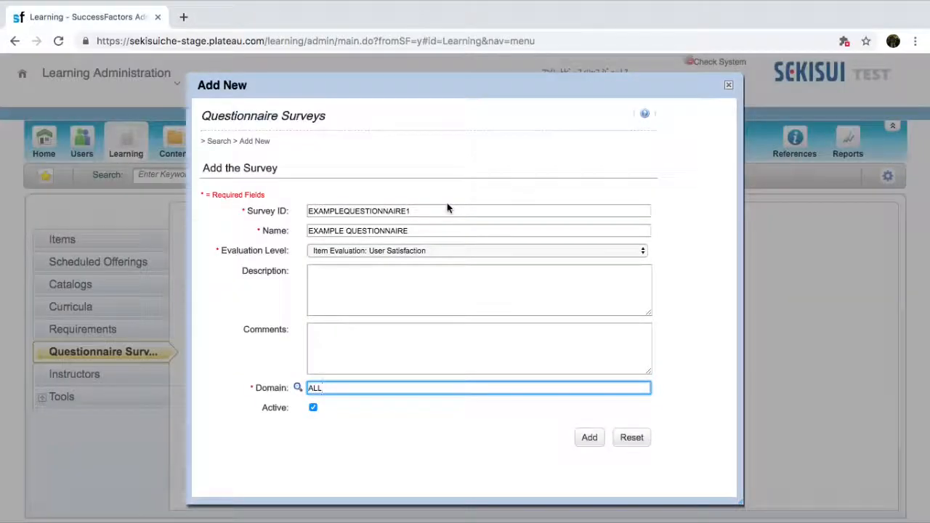
click(589, 439)
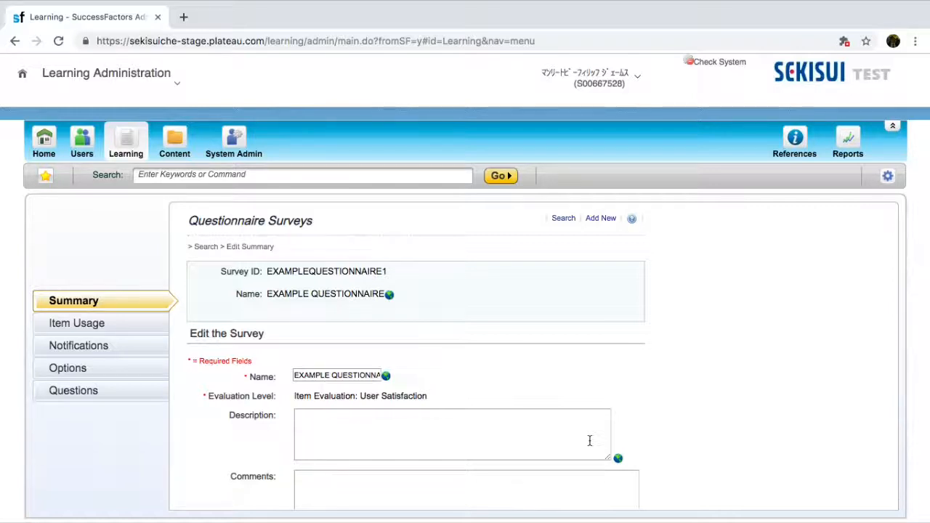
- In the survey's questions, enter the survey instructions "Please fill out this questionnaire with your honest opinions."
scroll(589, 440, down, 2)
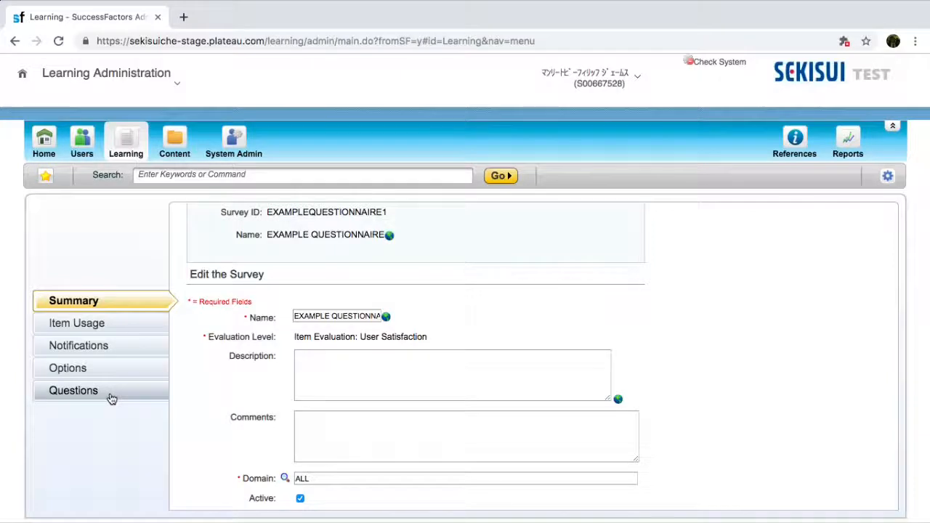
click(110, 397)
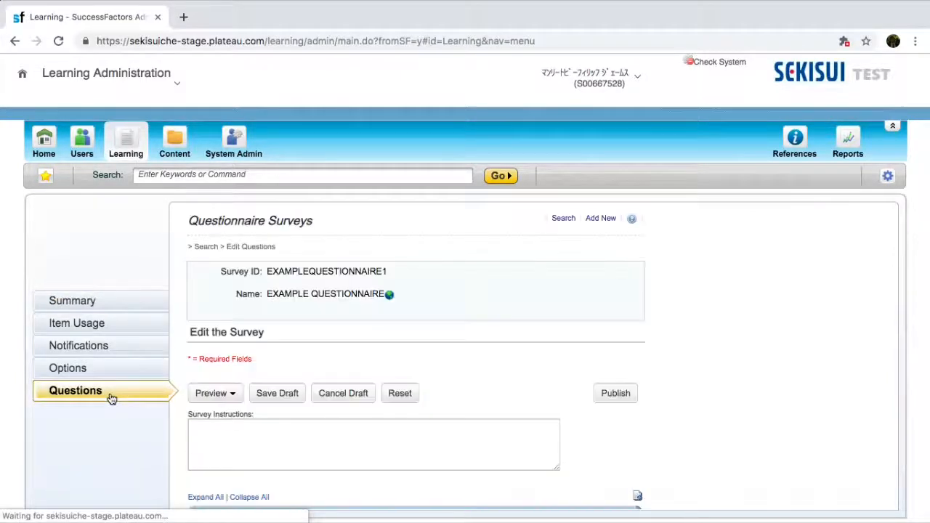
scroll(252, 376, down, 3)
click(230, 361)
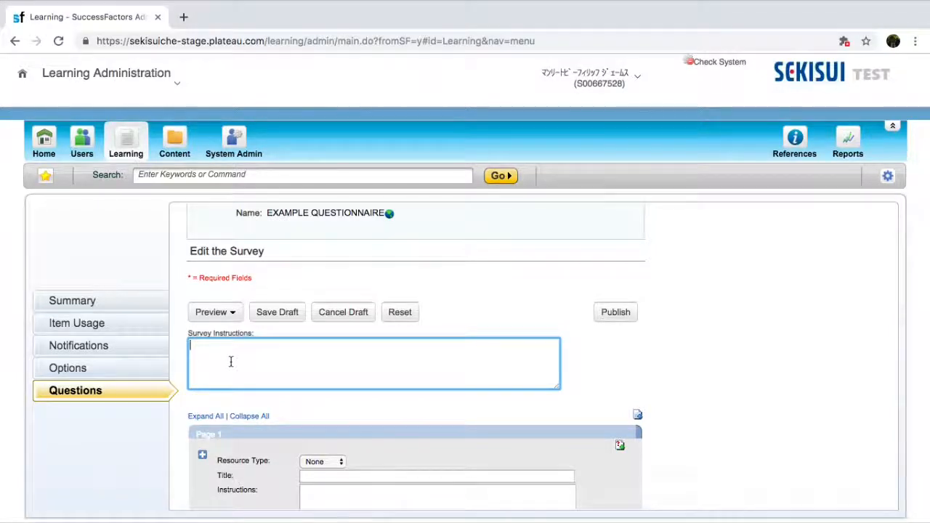
text(Please f)
text(il)
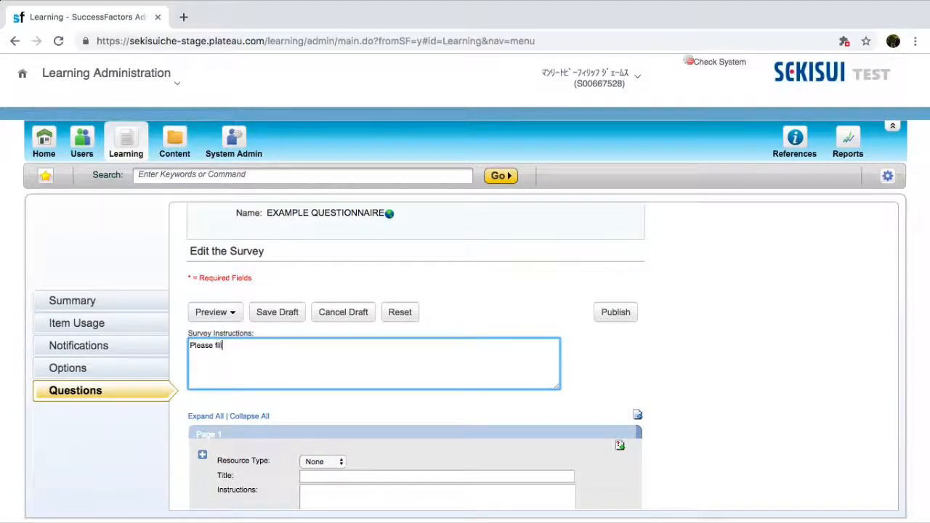
text(l out this questionnaire)
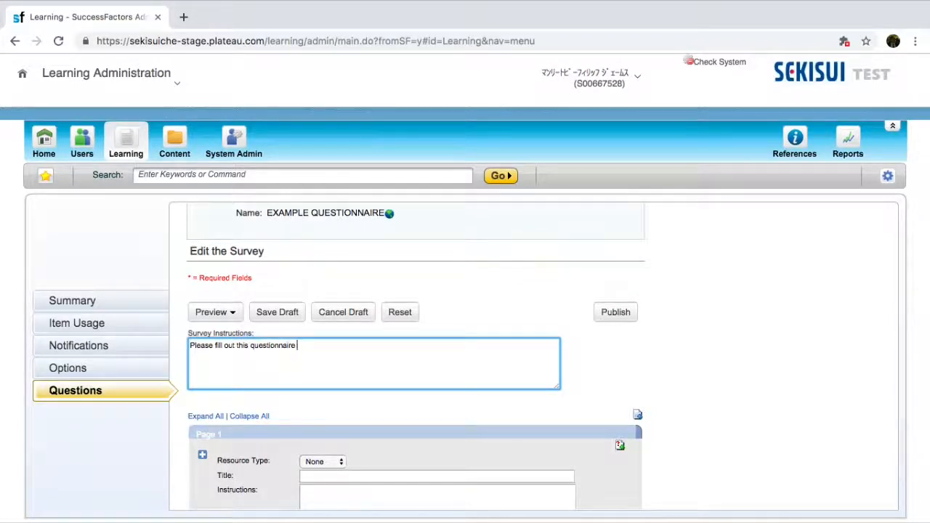
text( with your honest opinions.)
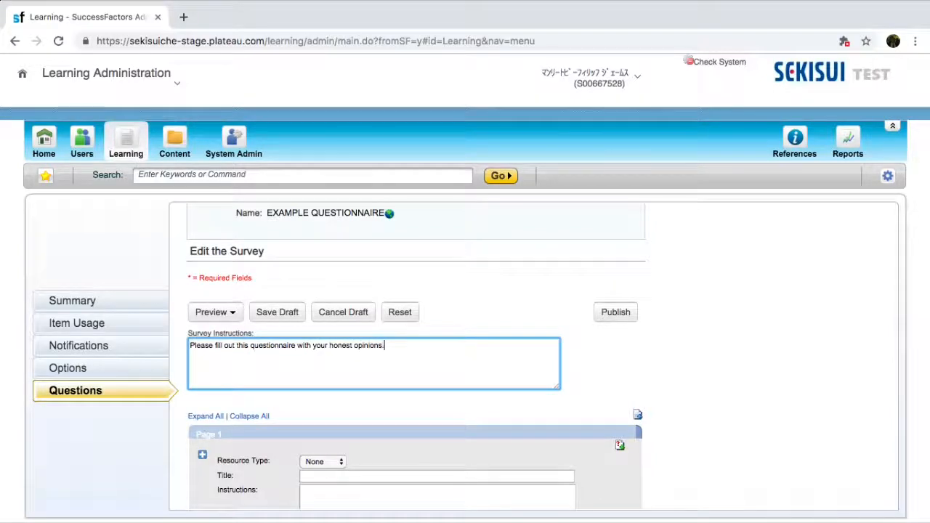
- Add a question to Page 1 of the survey with the text "What did you think about the training?"
scroll(226, 297, down, 3)
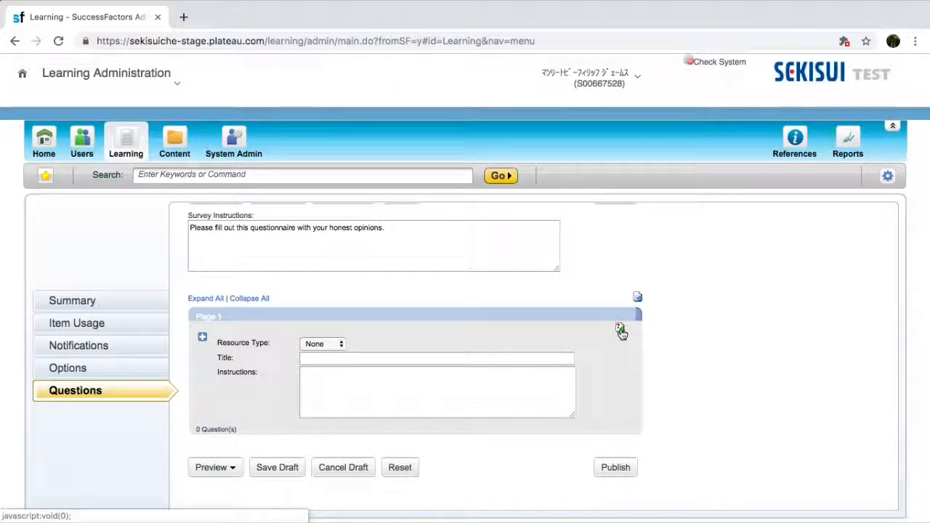
click(620, 330)
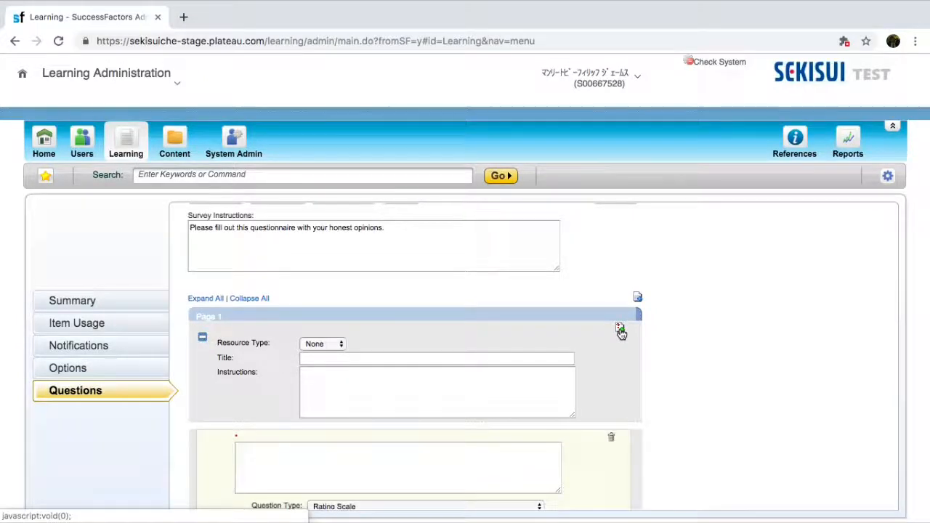
scroll(419, 482, down, 4)
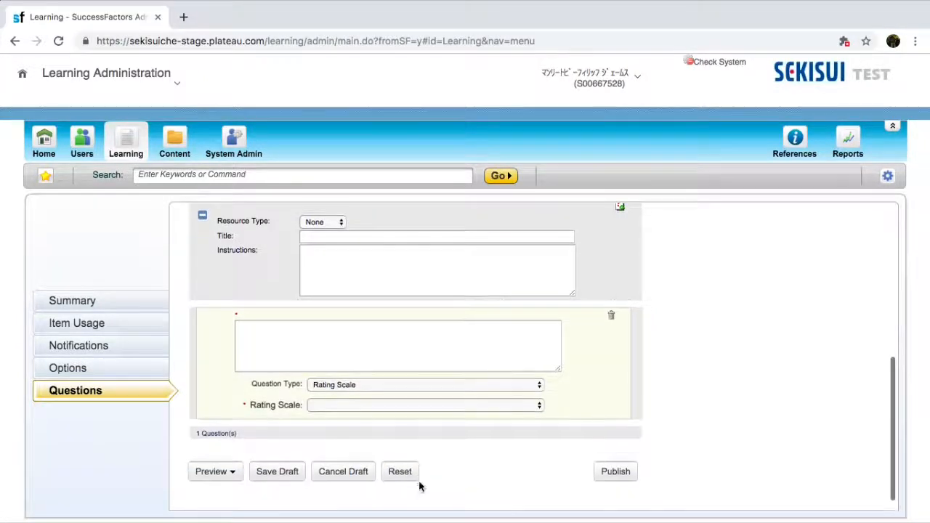
click(380, 339)
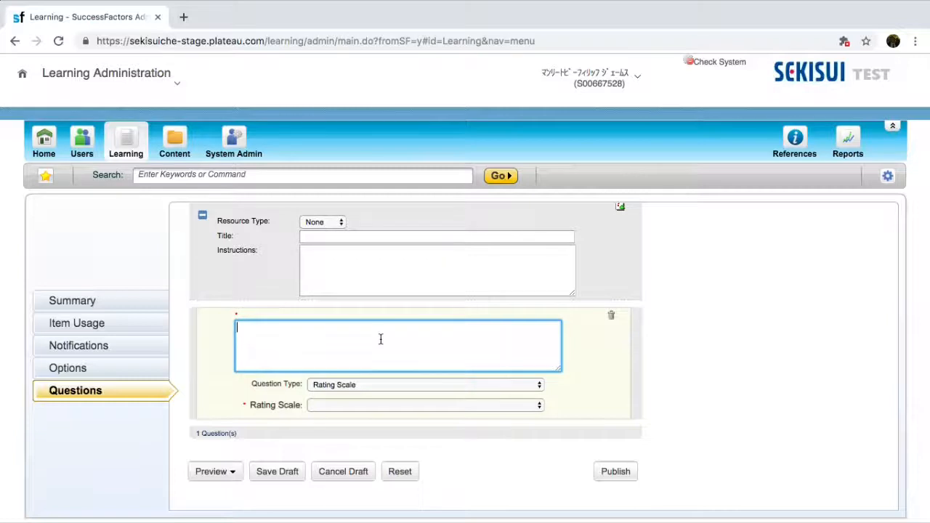
text(What did yoiu )
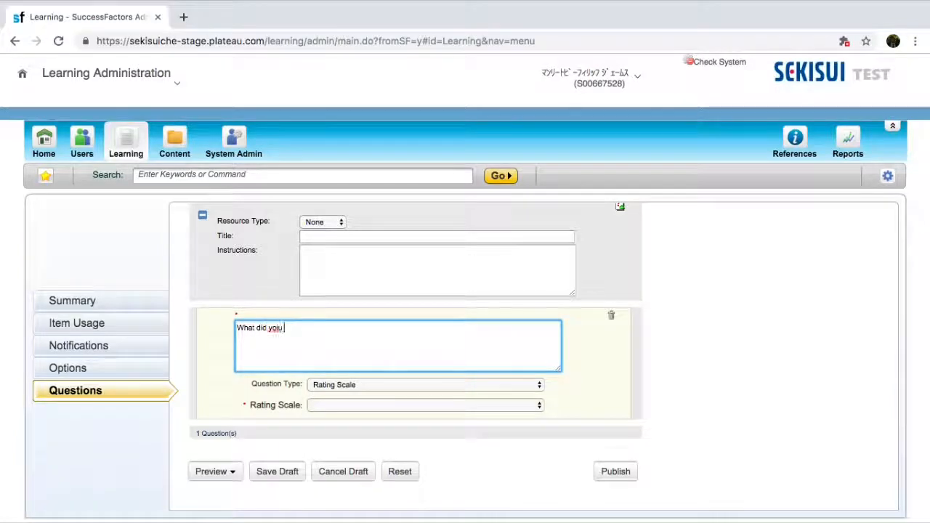
text(thi)
key(BackSpace)
key(BackSpace)
key(BackSpace)
key(BackSpace)
key(BackSpace)
key(BackSpace)
text(u)
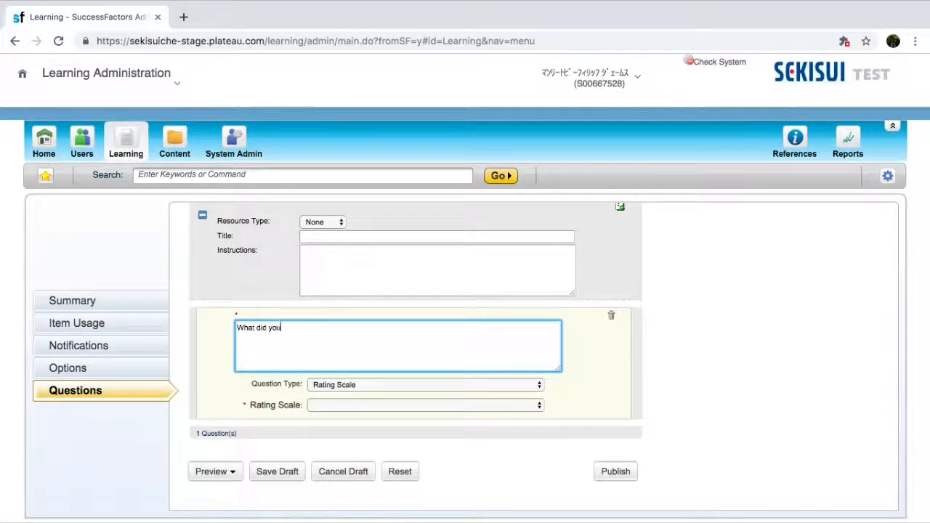
text( think about the)
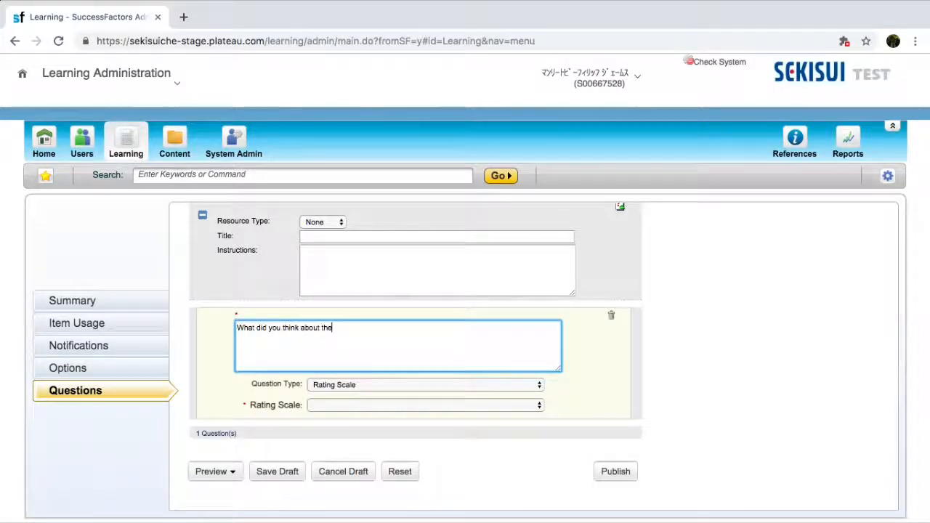
text( training?)
click(285, 396)
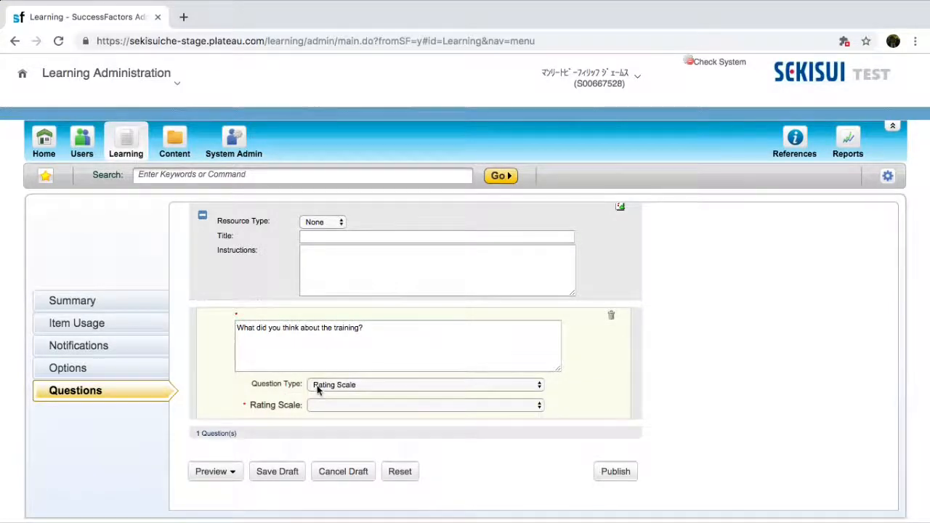
click(317, 390)
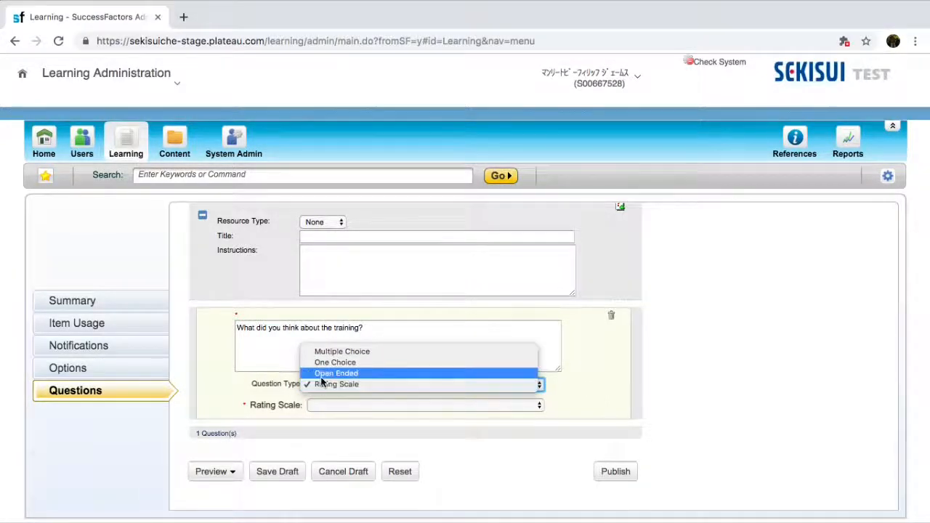
click(318, 384)
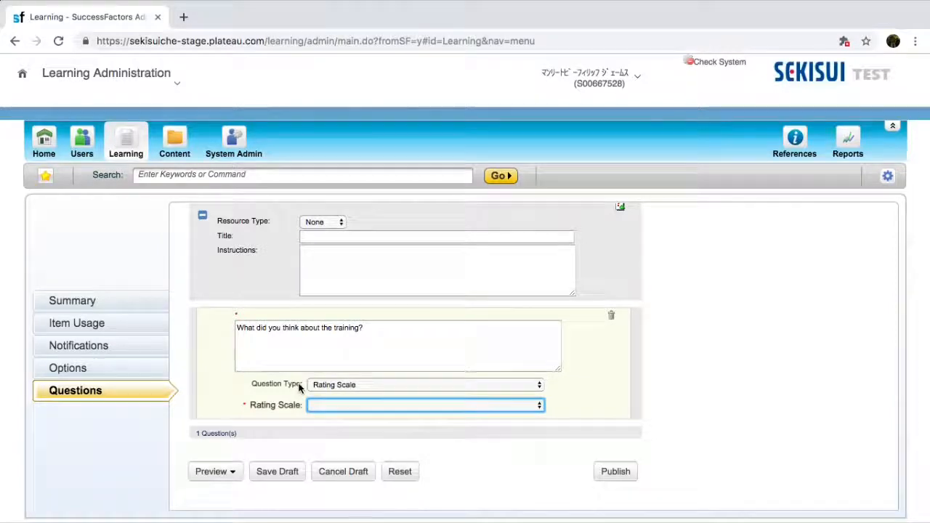
click(331, 408)
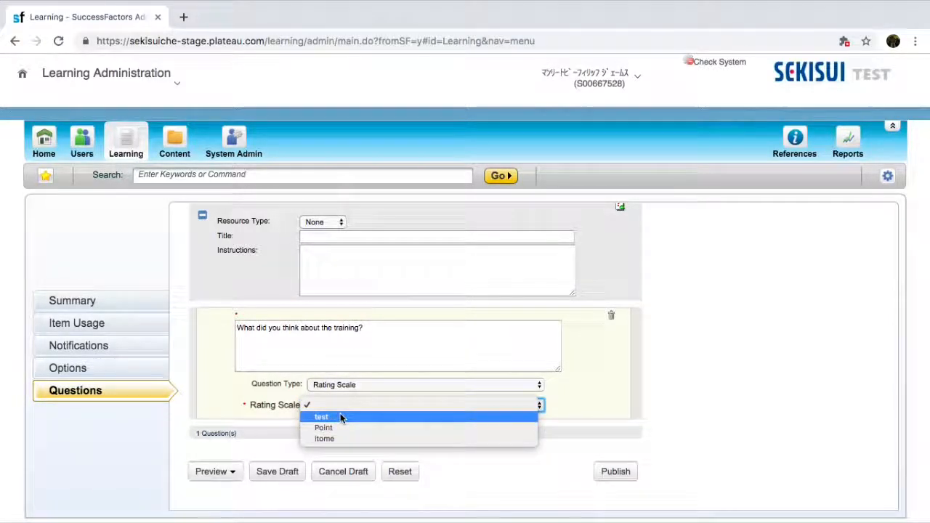
click(341, 439)
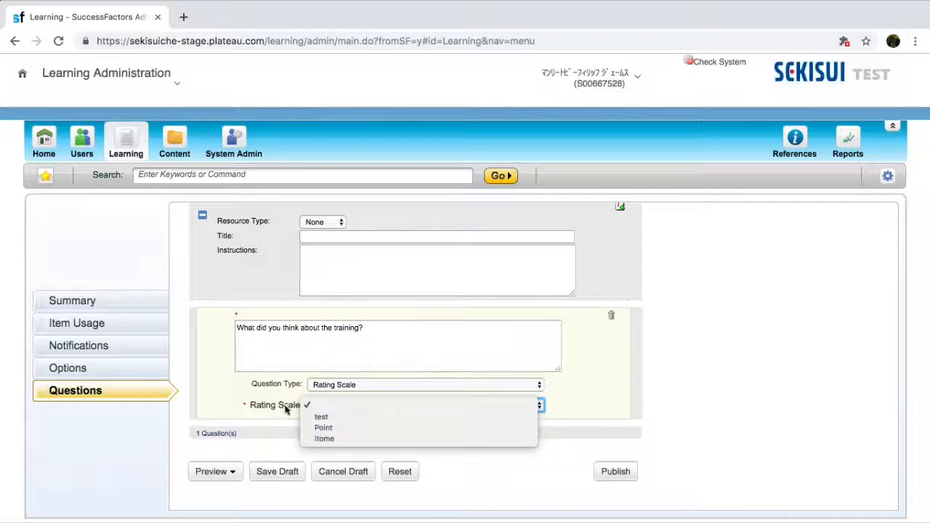
- Set the training question's type to Open Ended and save the survey draft
click(378, 385)
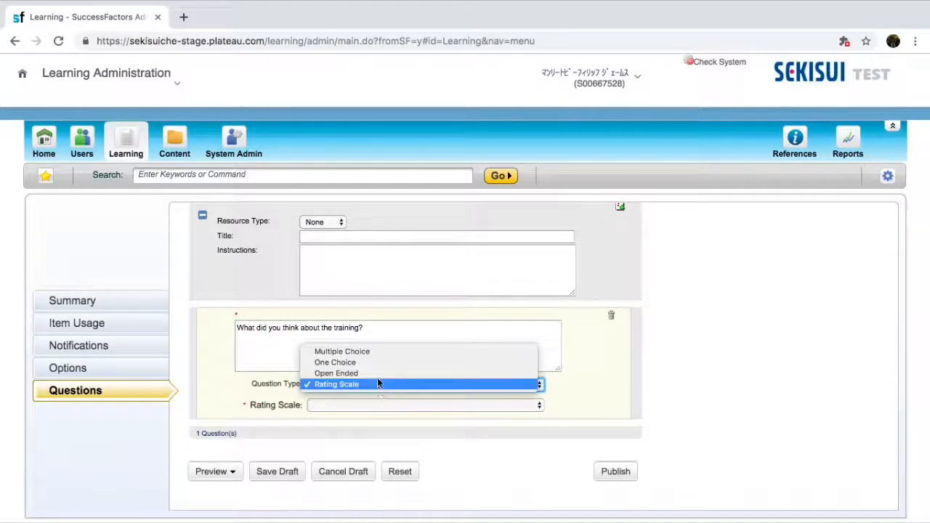
click(377, 373)
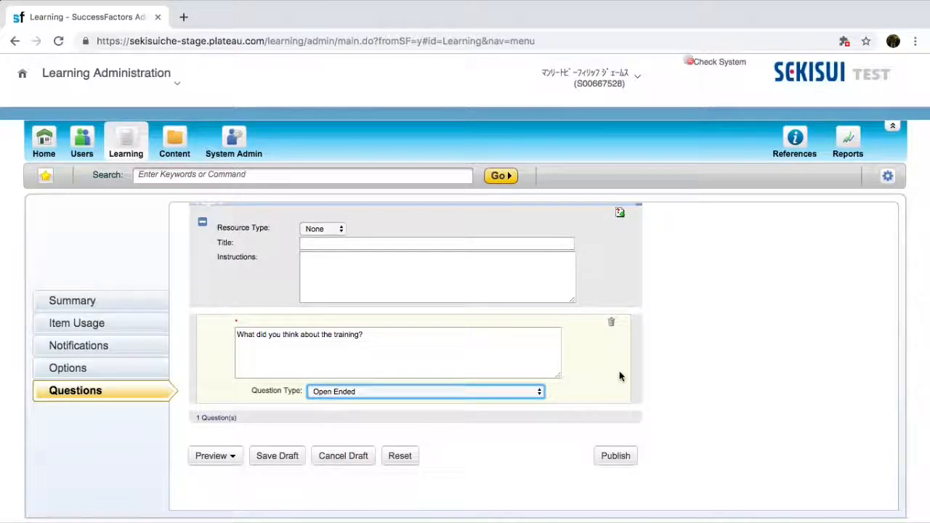
click(293, 460)
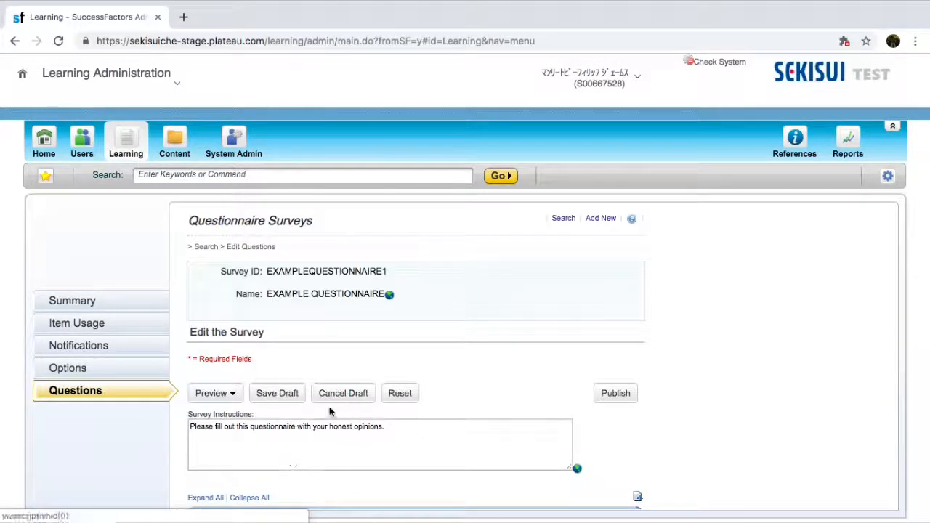
- Preview the draft version of the survey and close the preview
scroll(328, 411, down, 3)
scroll(329, 412, down, 1)
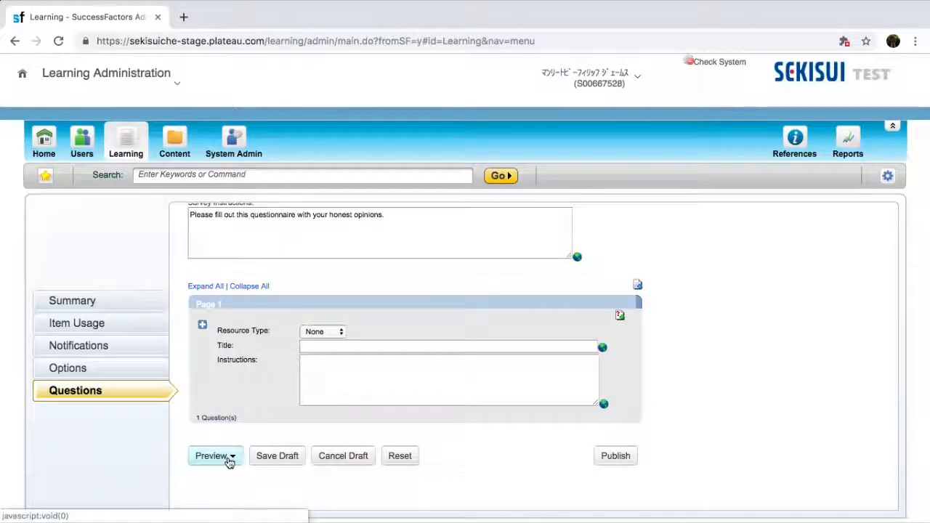
click(230, 462)
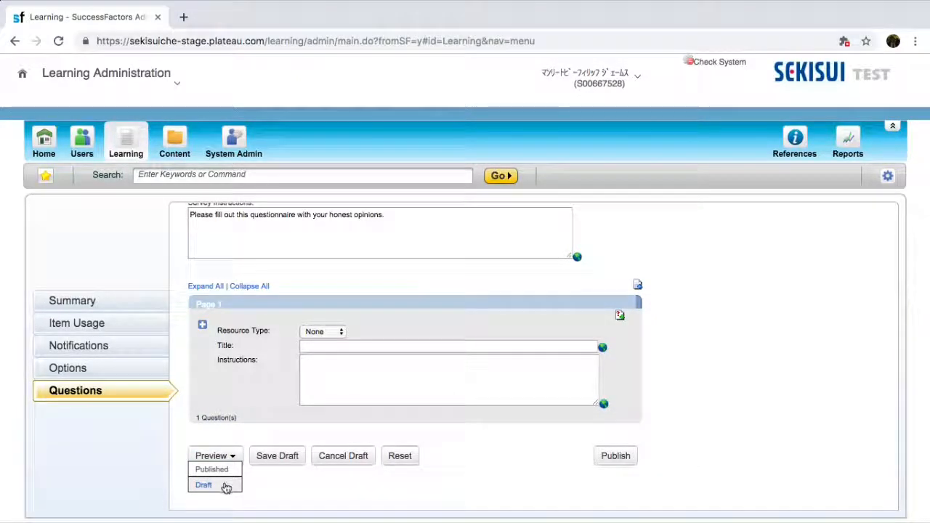
click(204, 485)
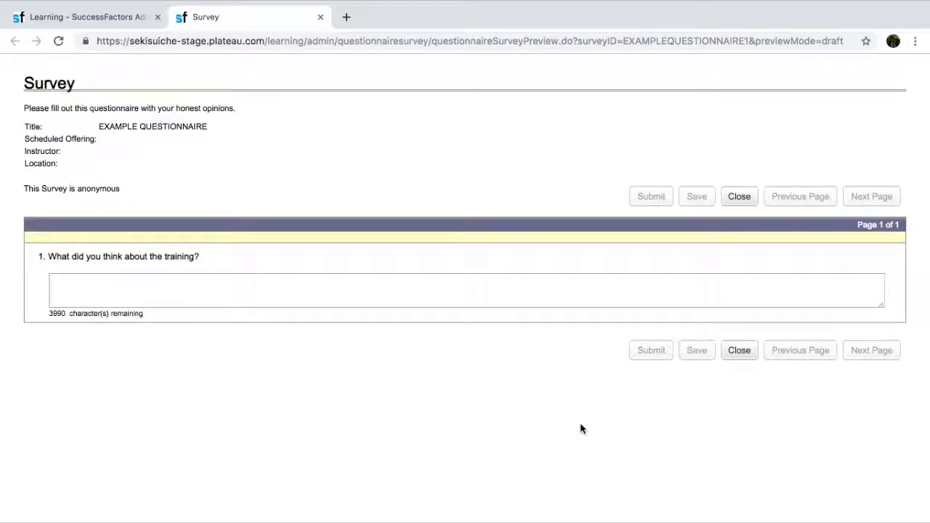
click(738, 354)
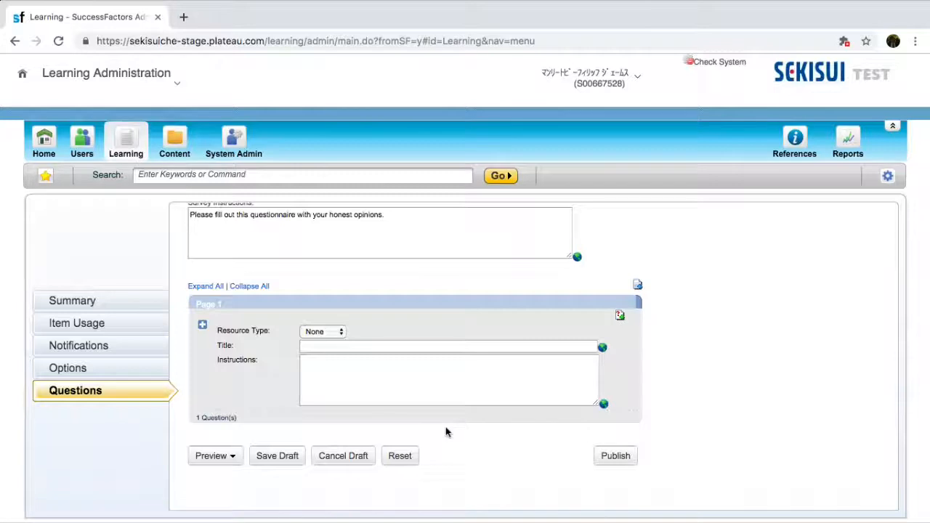
- Publish the survey draft
click(624, 464)
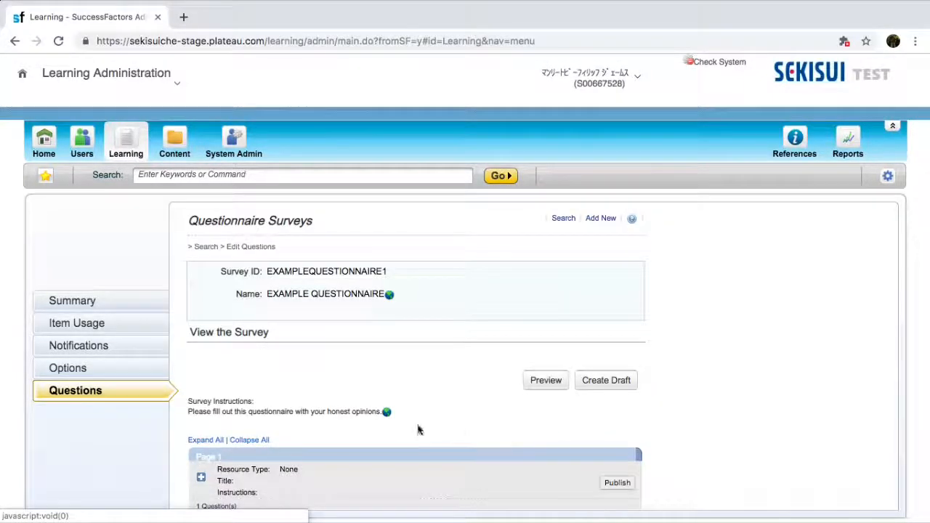
scroll(417, 430, down, 1)
scroll(417, 430, up, 1)
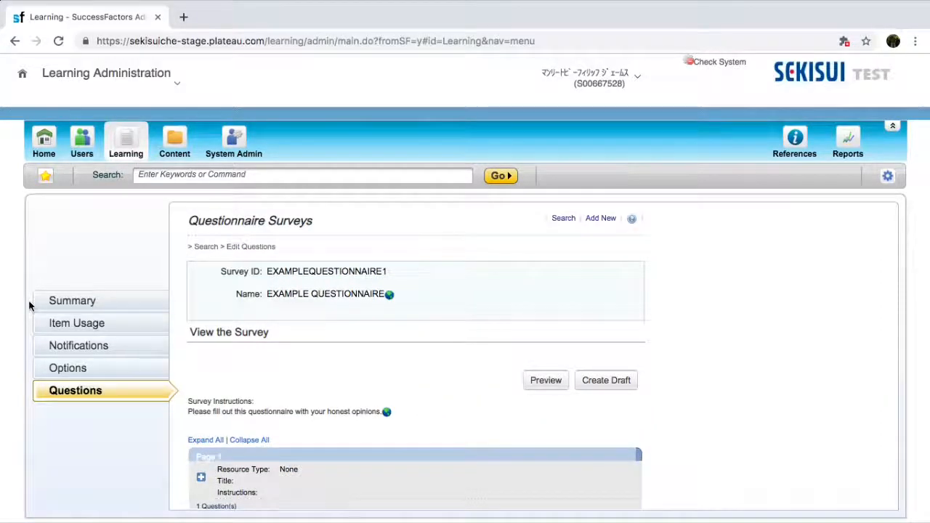
- In the survey's item usage, search the item list for active items whose ID starts with CLA
click(149, 329)
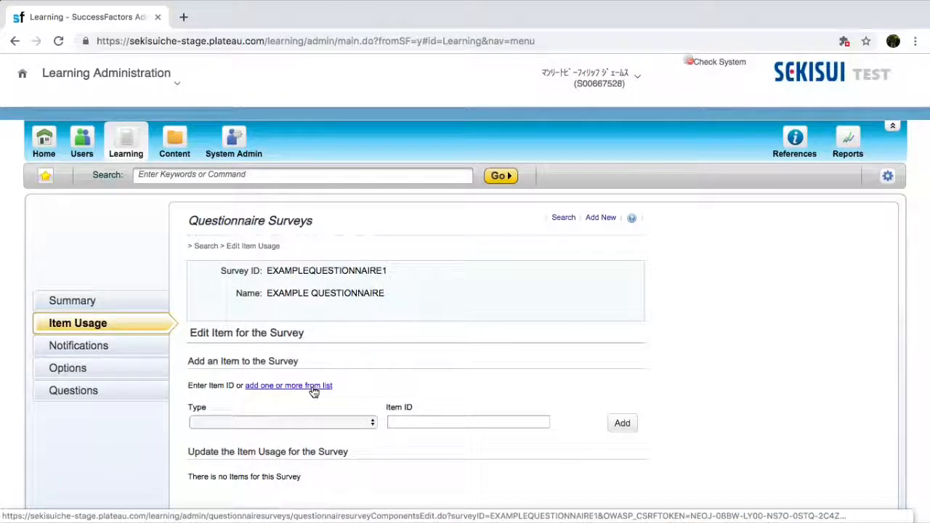
click(314, 391)
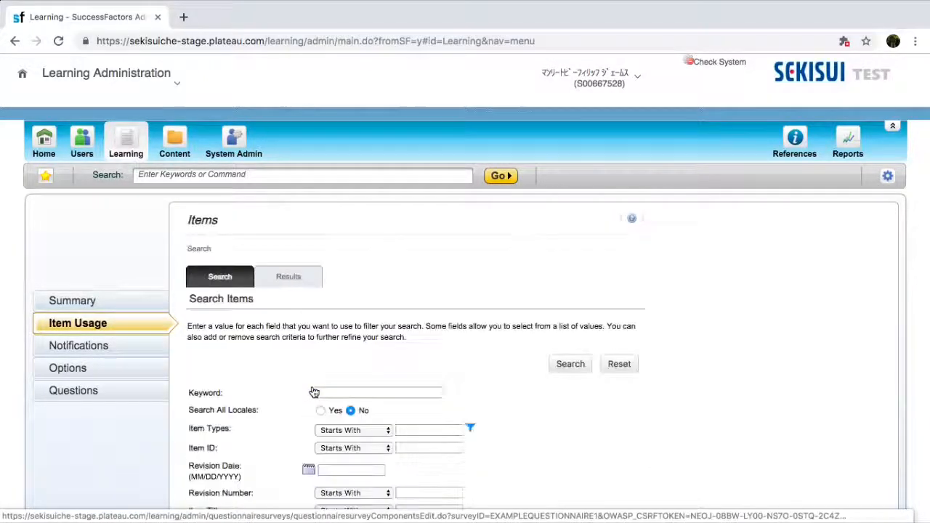
scroll(493, 385, down, 3)
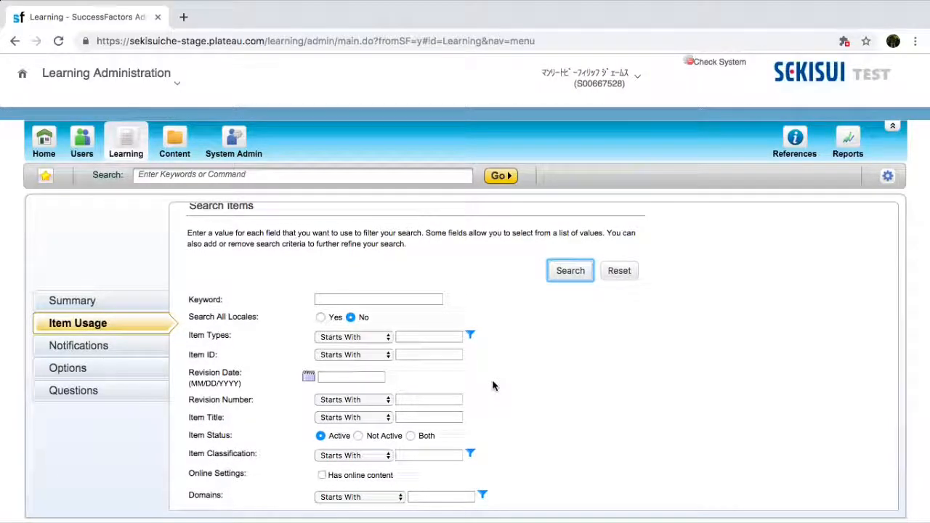
scroll(493, 386, down, 1)
click(407, 325)
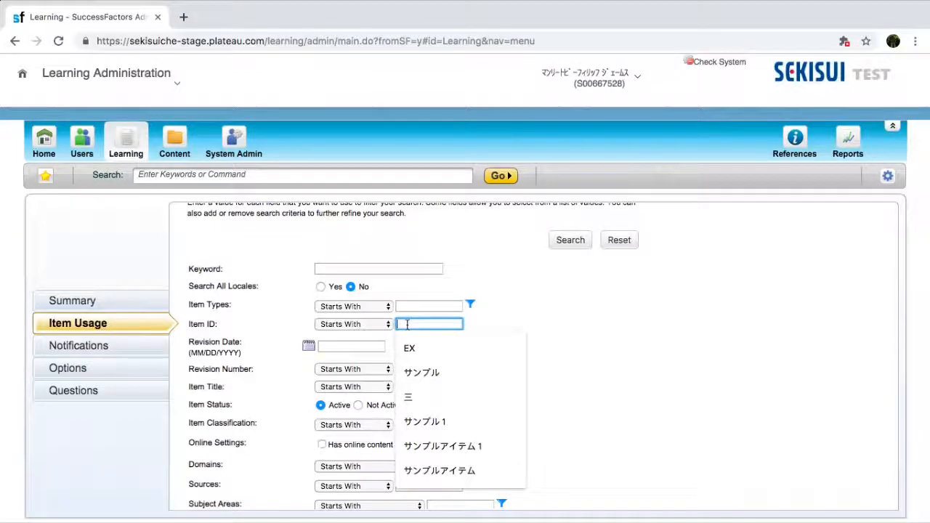
text(CLA)
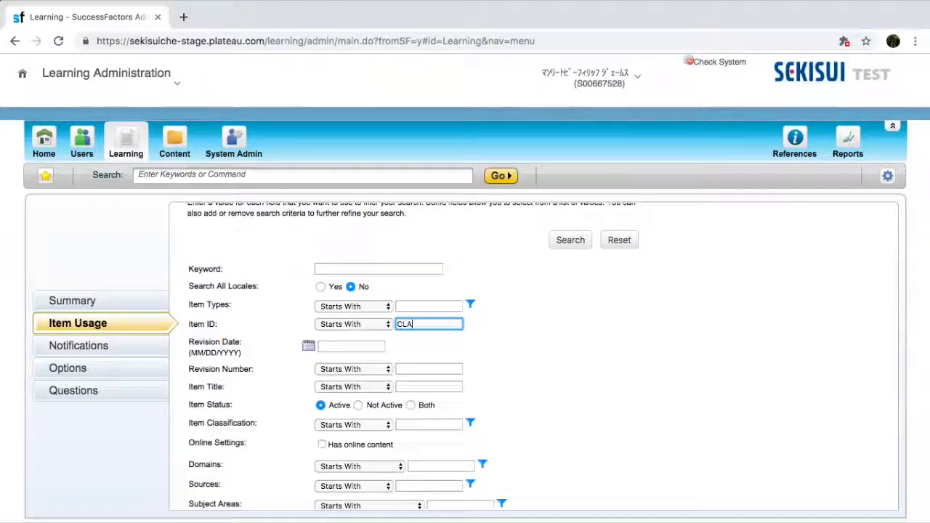
click(579, 246)
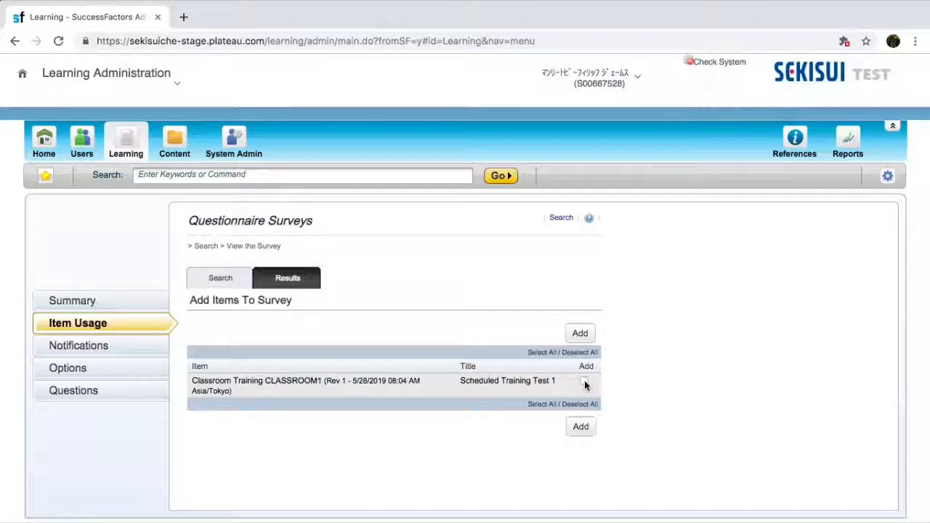
- Select the Classroom Training item CLASSROOM1 and add it to the survey
click(584, 381)
click(582, 427)
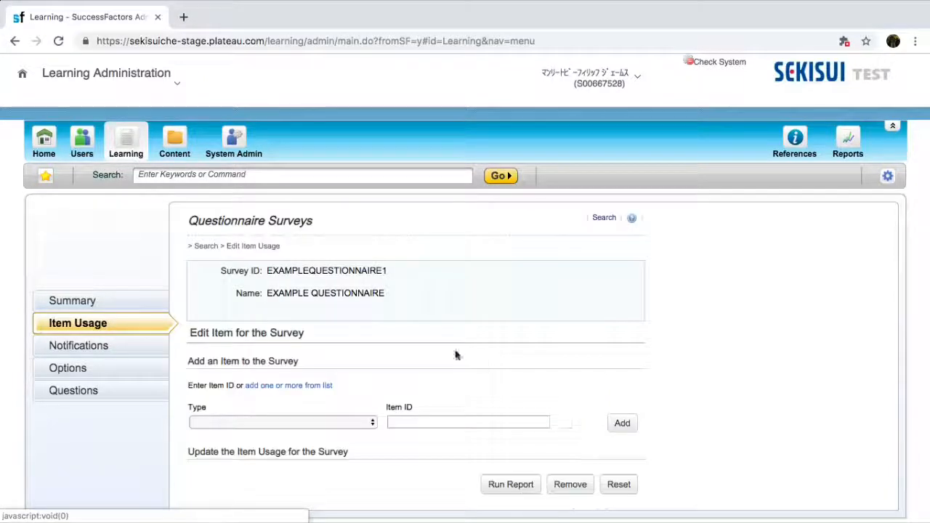
scroll(372, 293, down, 3)
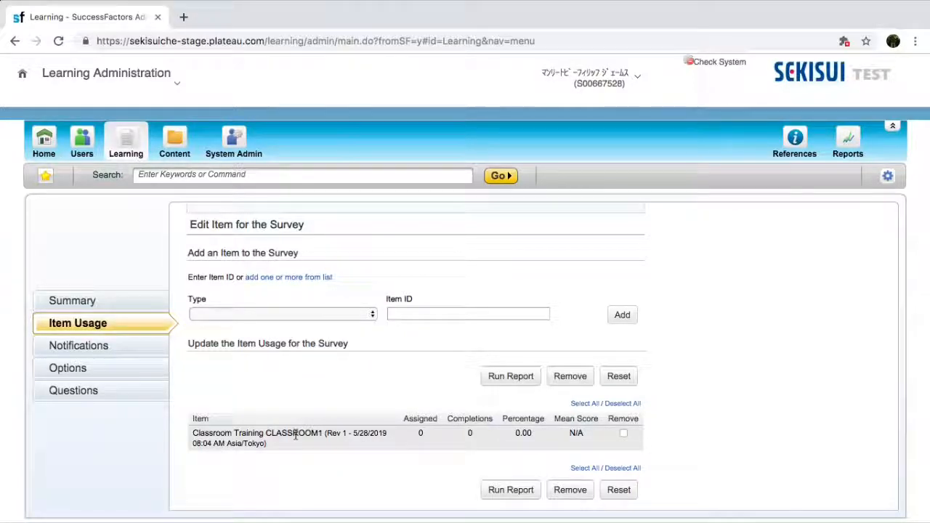
mouse_move(660, 4)
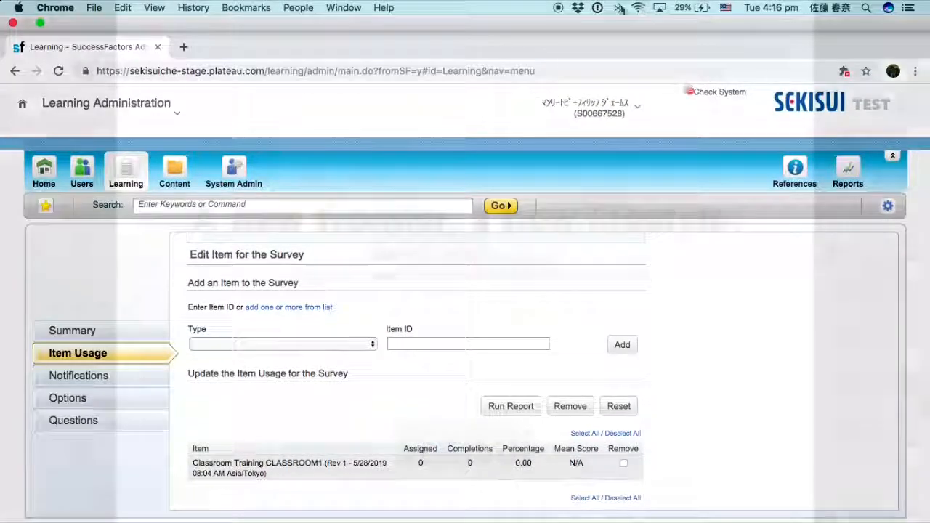